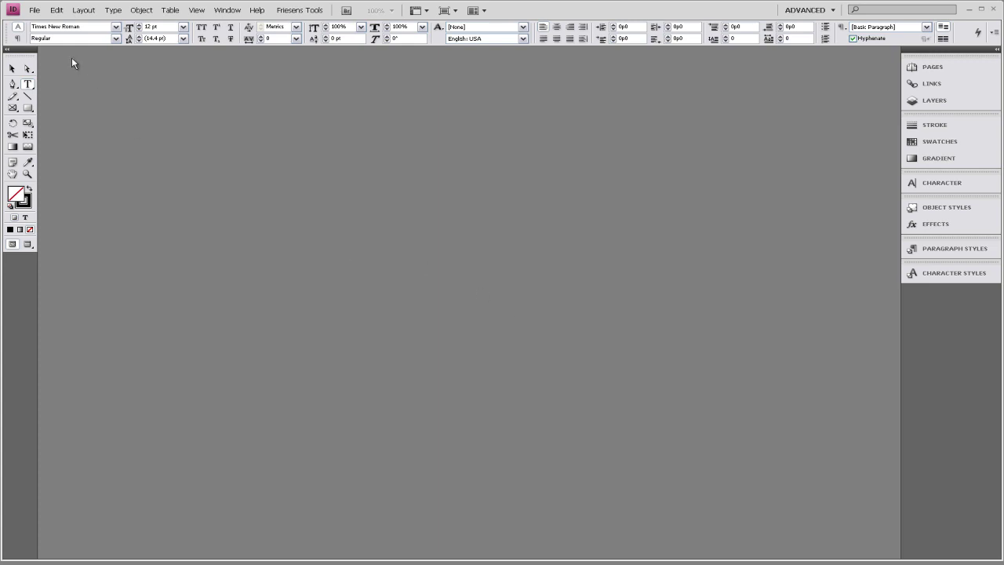
- Start a new document and, with margins unlinked, set Top 2p0, Inside 2p0 and Bottom 4p0
left_click(34, 11)
mouse_move(85, 25)
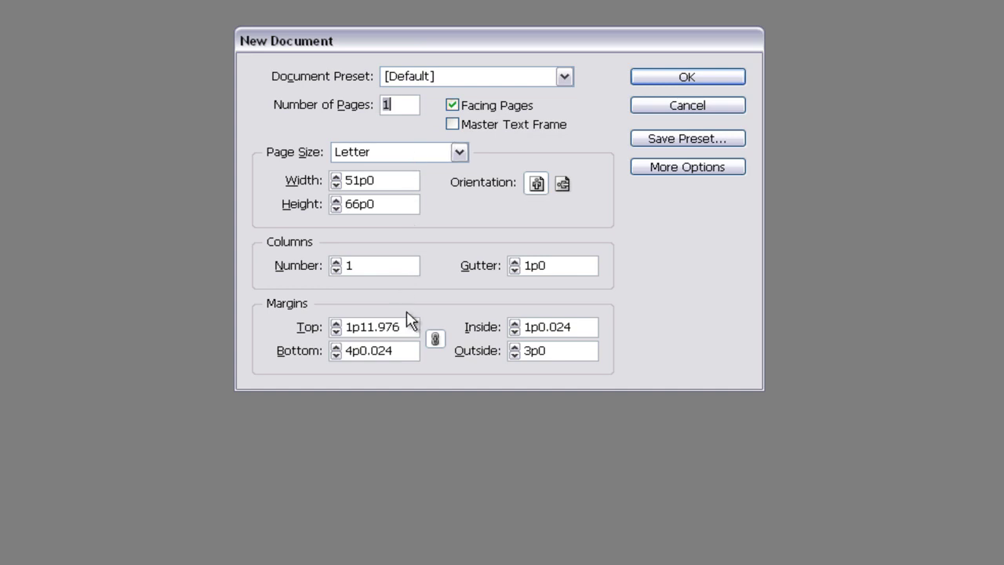
left_click(434, 339)
left_click_drag(401, 330, 343, 329)
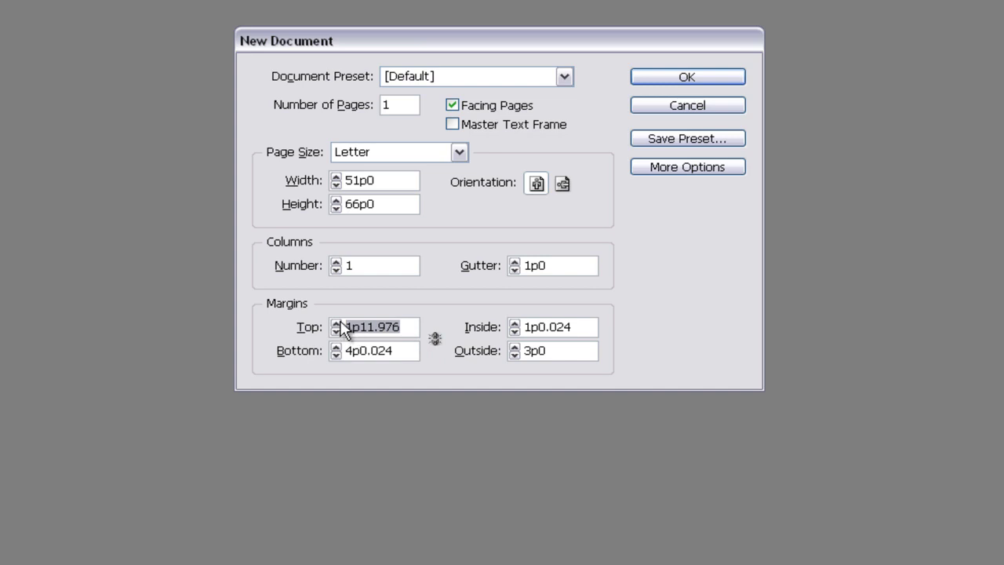
type("2")
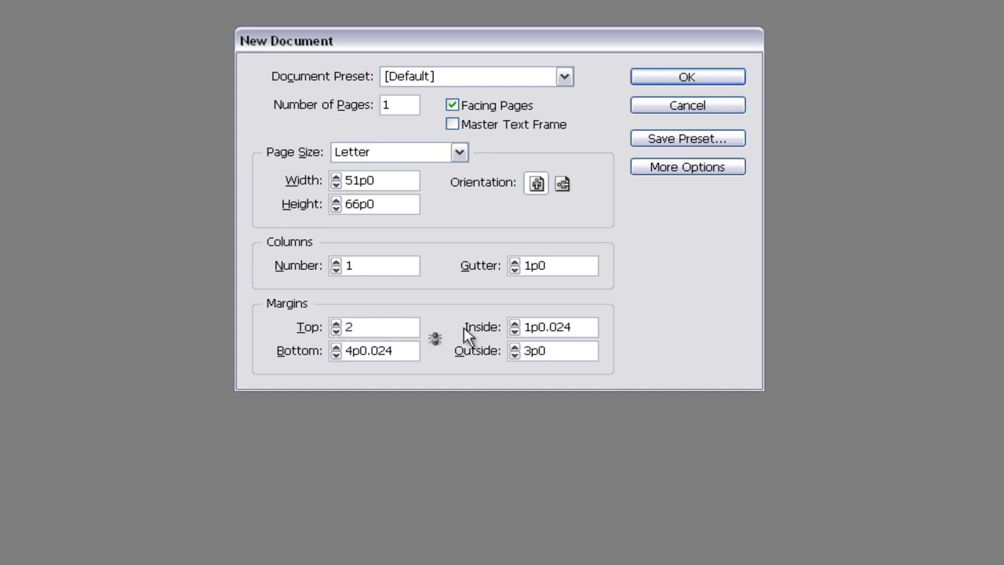
left_click_drag(579, 337, 525, 332)
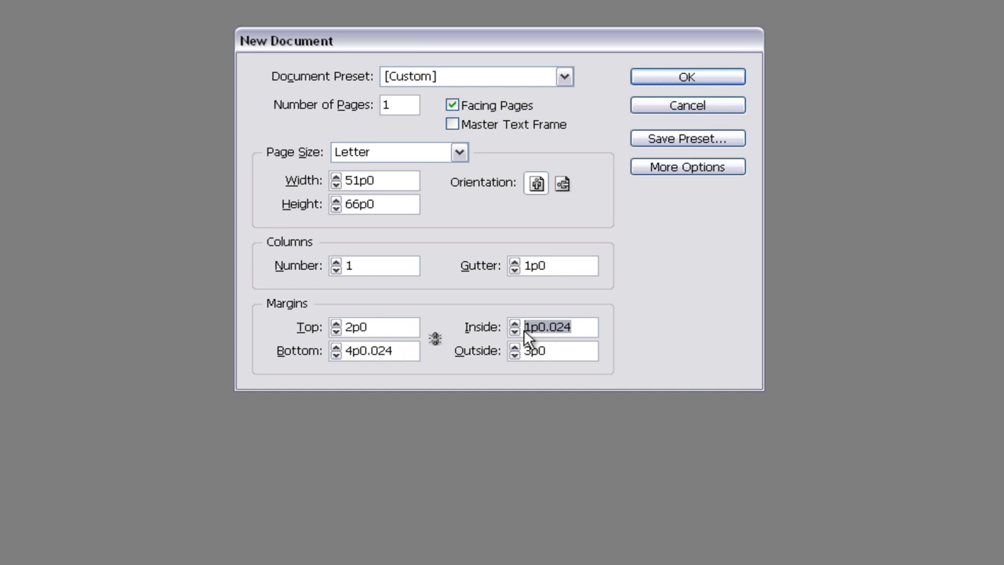
type("2")
left_click(398, 350)
left_click_drag(397, 351, 347, 352)
type("4p0")
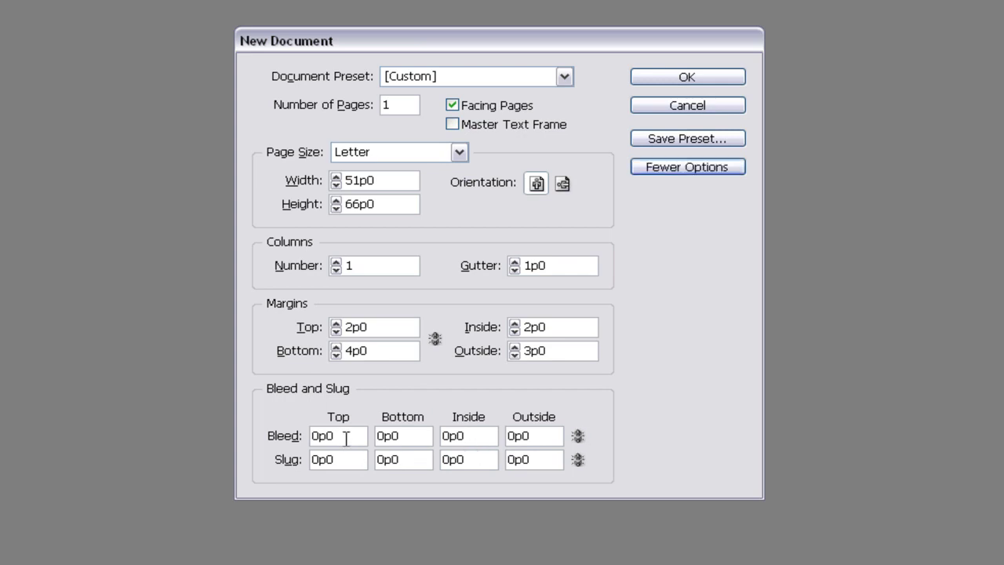
- Apply a 1p0 bleed to all four sides and create the document
left_click_drag(346, 435, 314, 436)
key("BackSpace")
type("1")
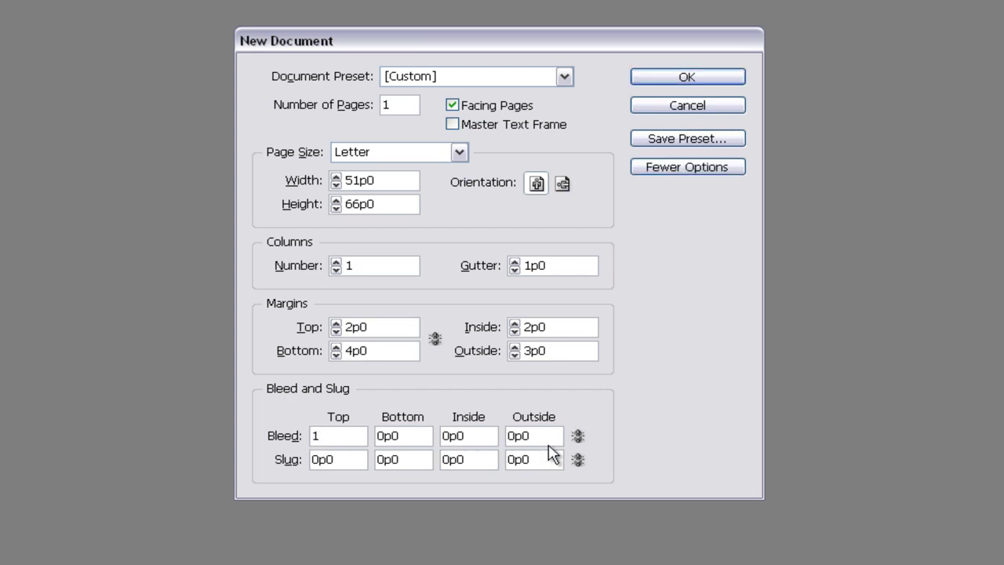
left_click(577, 438)
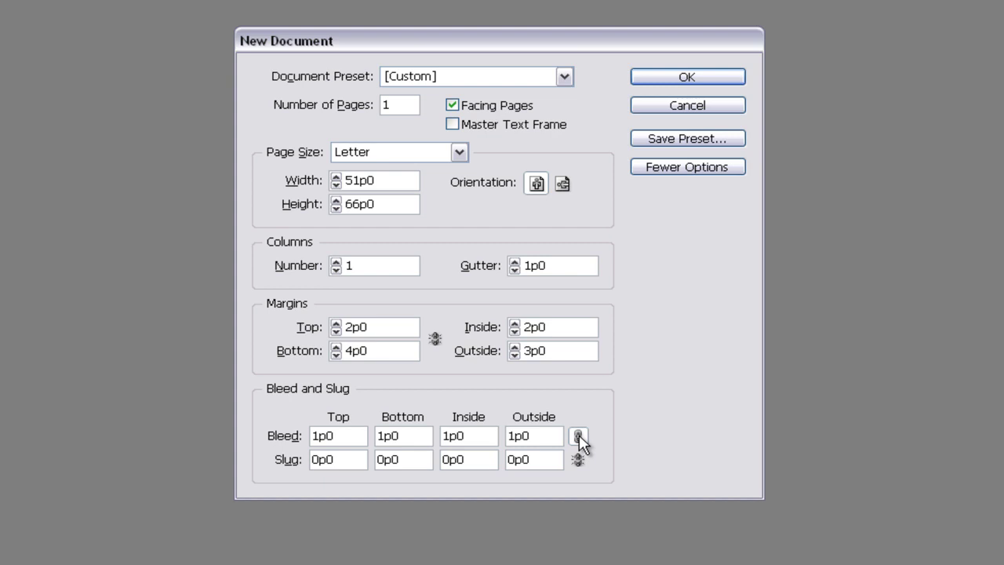
left_click(676, 165)
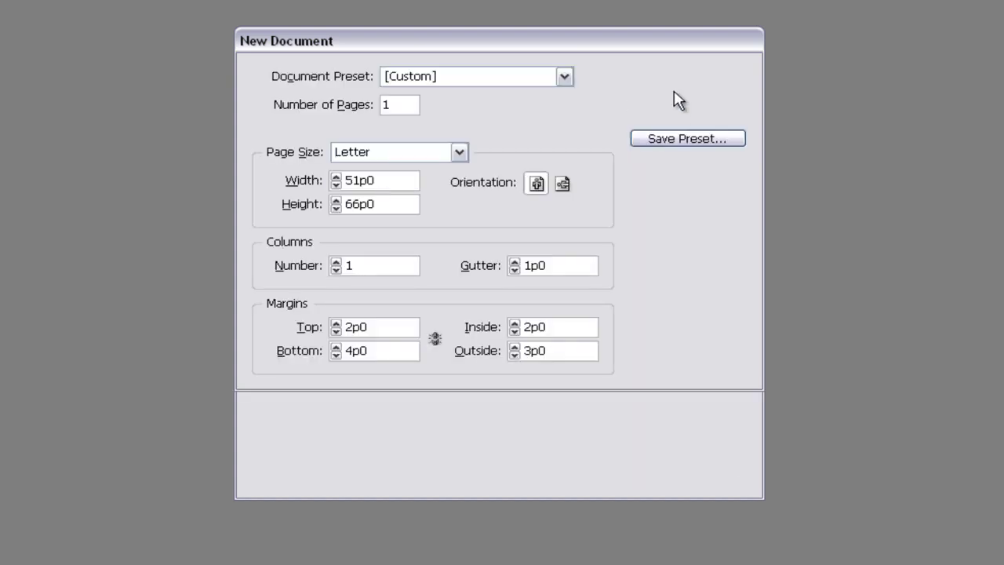
left_click(676, 76)
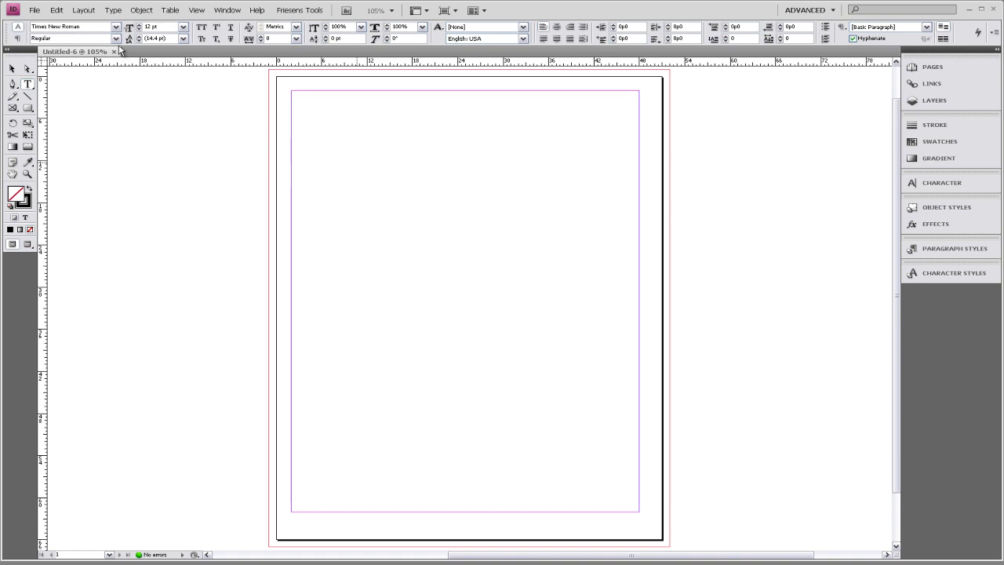
- Open the Layout menu on the new blank Letter page, Untitled-6
left_click(89, 13)
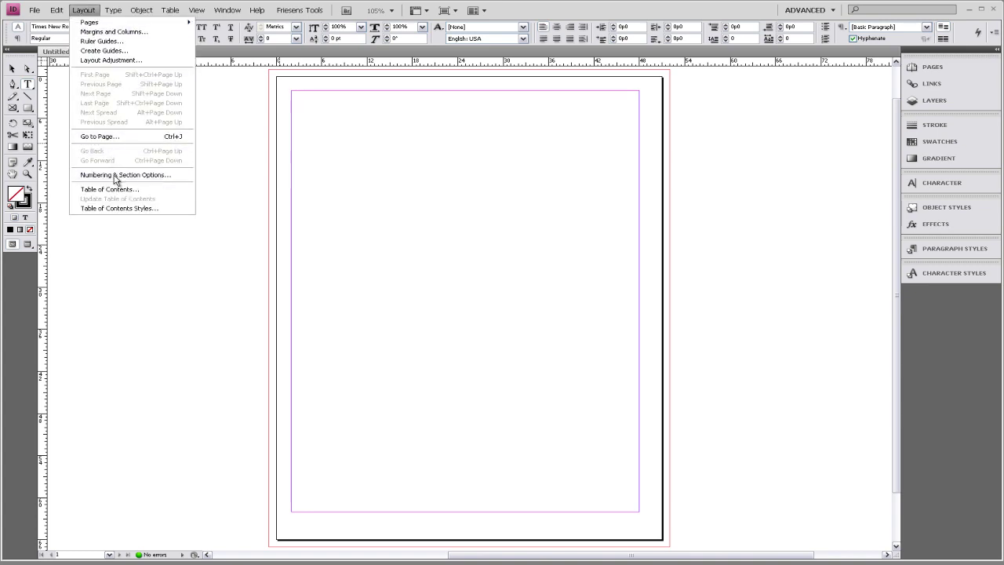
left_click(115, 176)
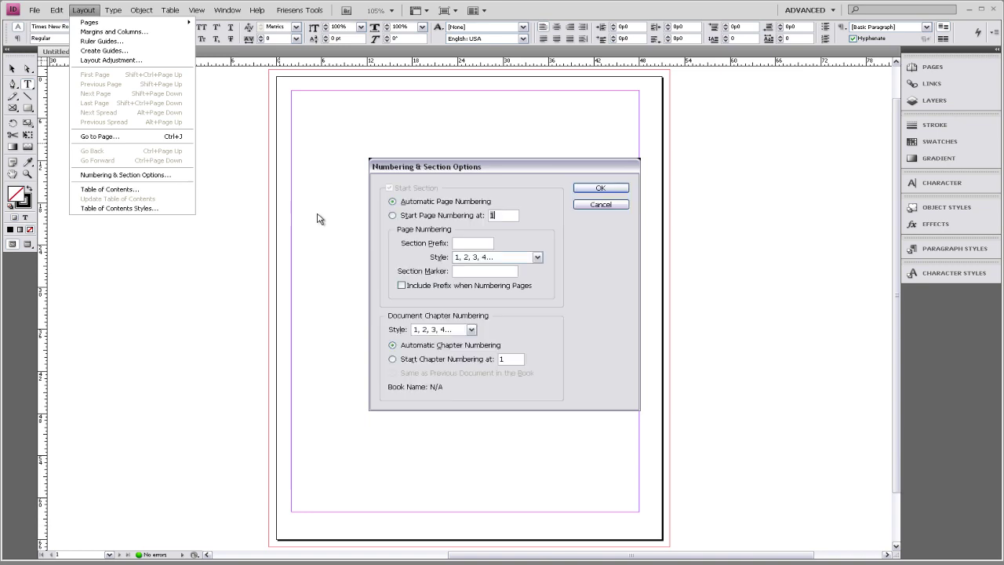
left_click(393, 216)
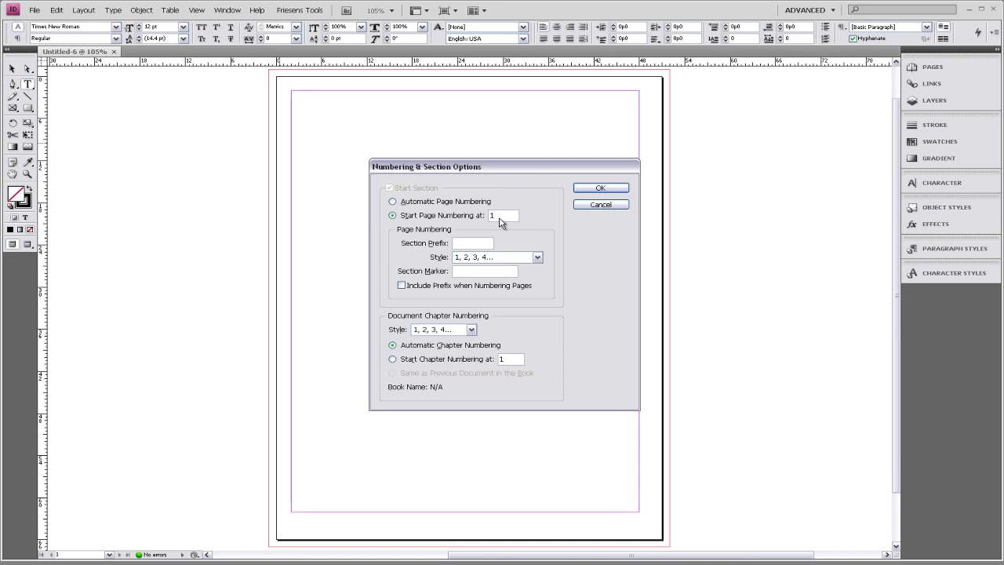
left_click(584, 205)
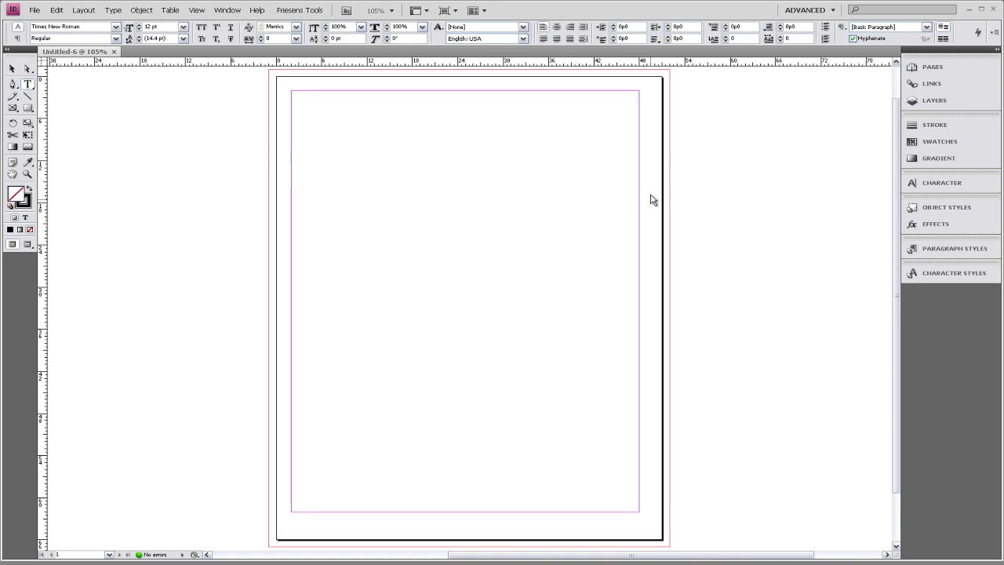
- Select and delete all CMYK swatches, leaving None, Paper, Black and Registration, with fill set to None
left_click(911, 141)
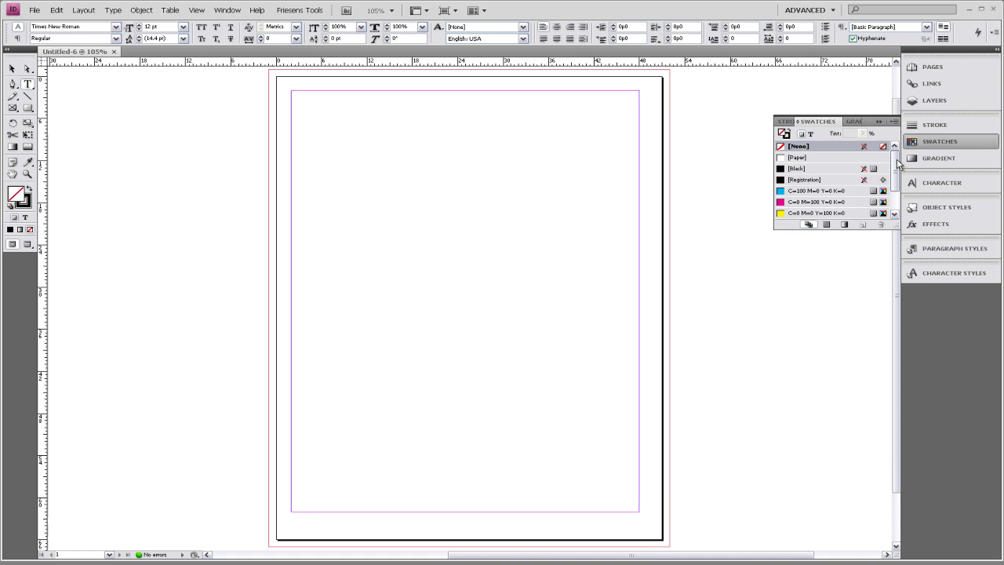
left_click_drag(896, 168, 898, 177)
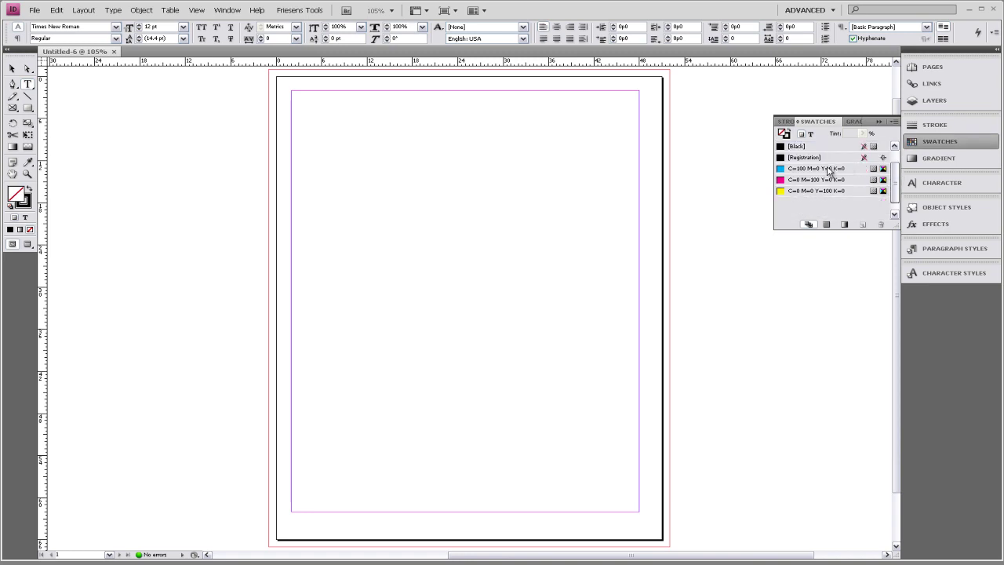
scroll(831, 169, "down", 1)
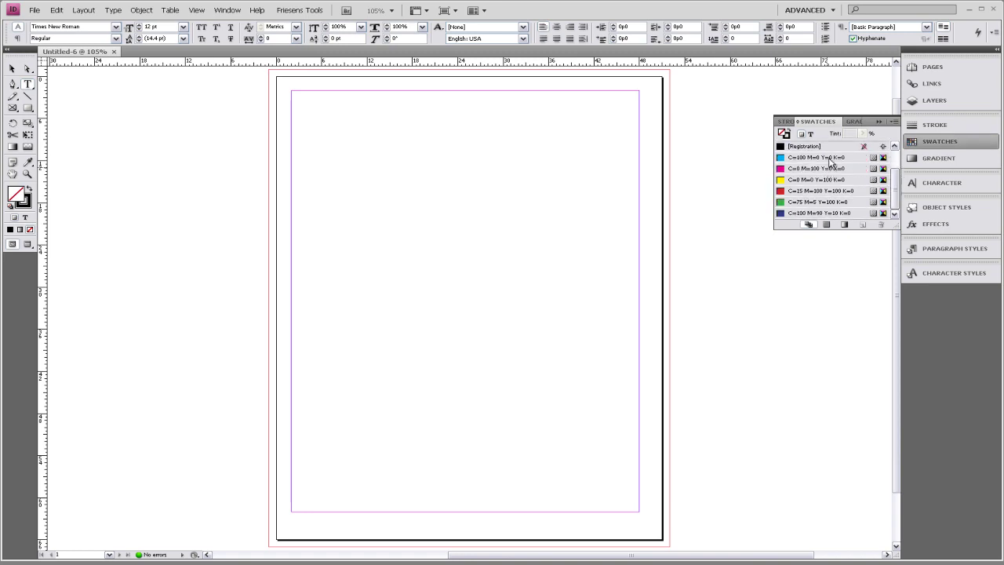
left_click(830, 168)
left_click(830, 157)
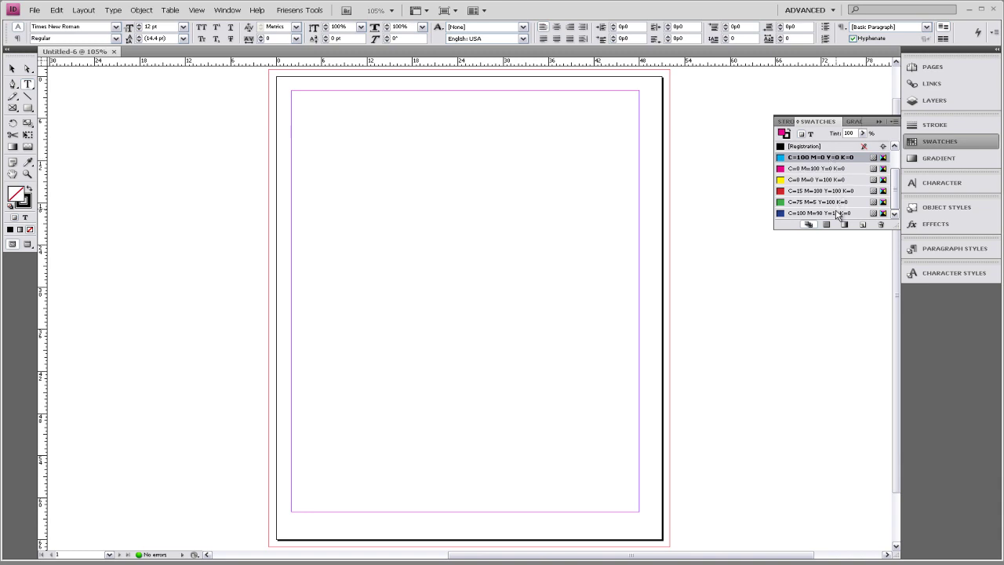
left_click(837, 213, "shift")
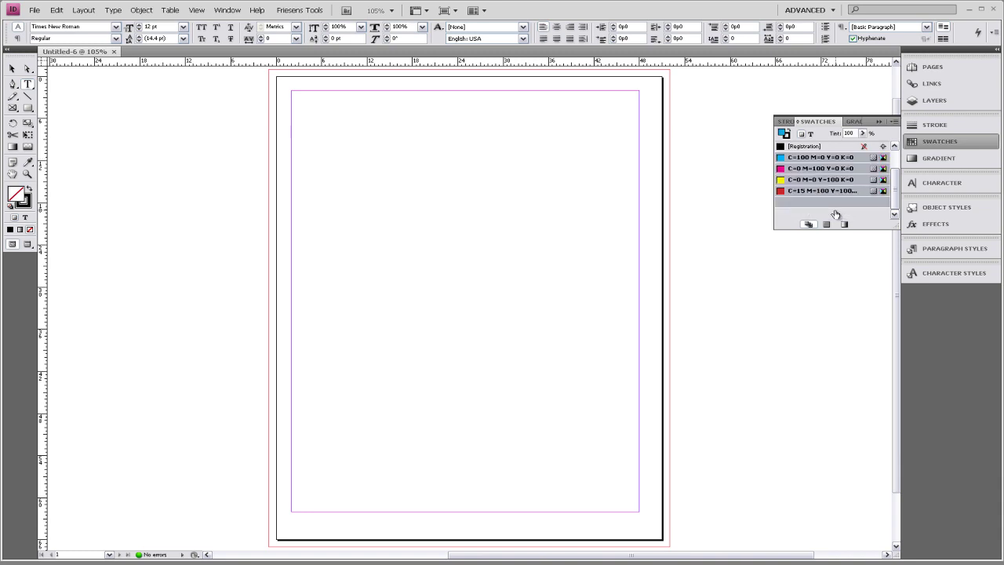
left_click_drag(837, 214, 879, 226)
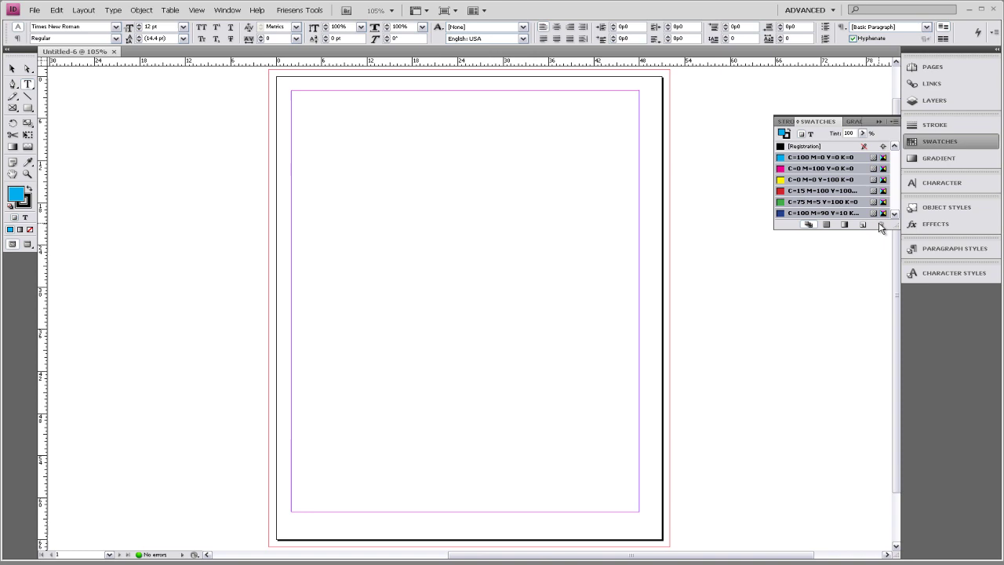
left_click(879, 225)
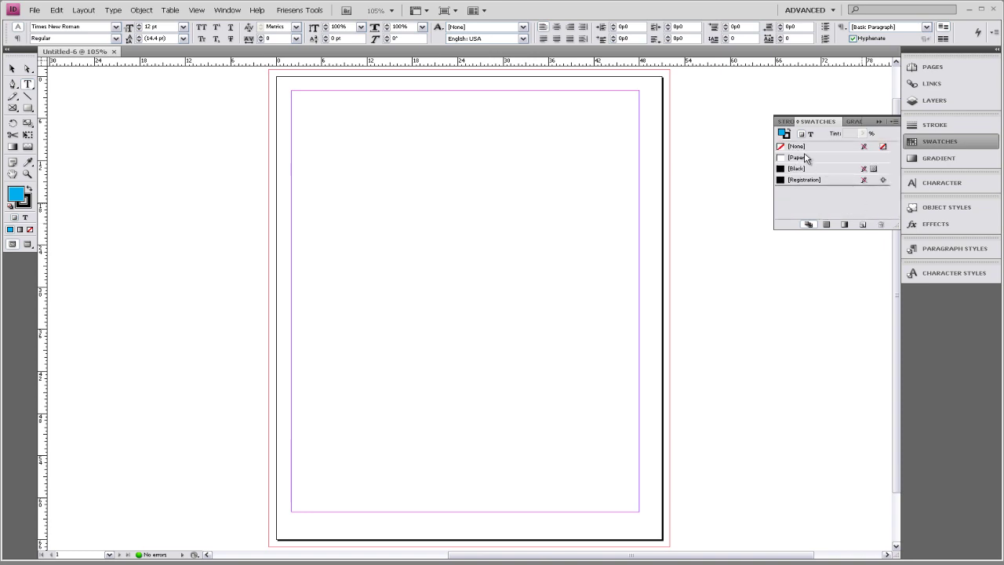
left_click(799, 148)
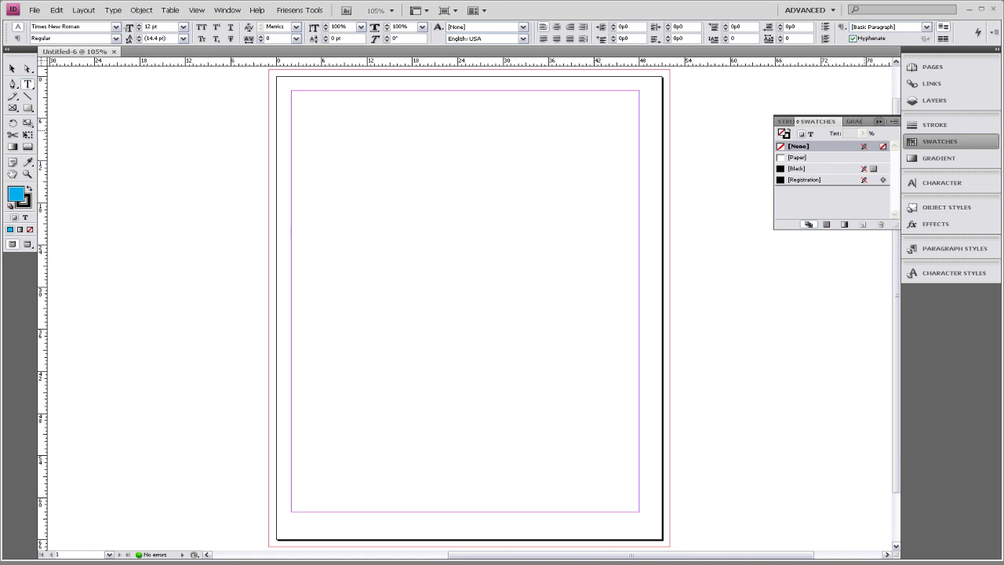
left_click(879, 122)
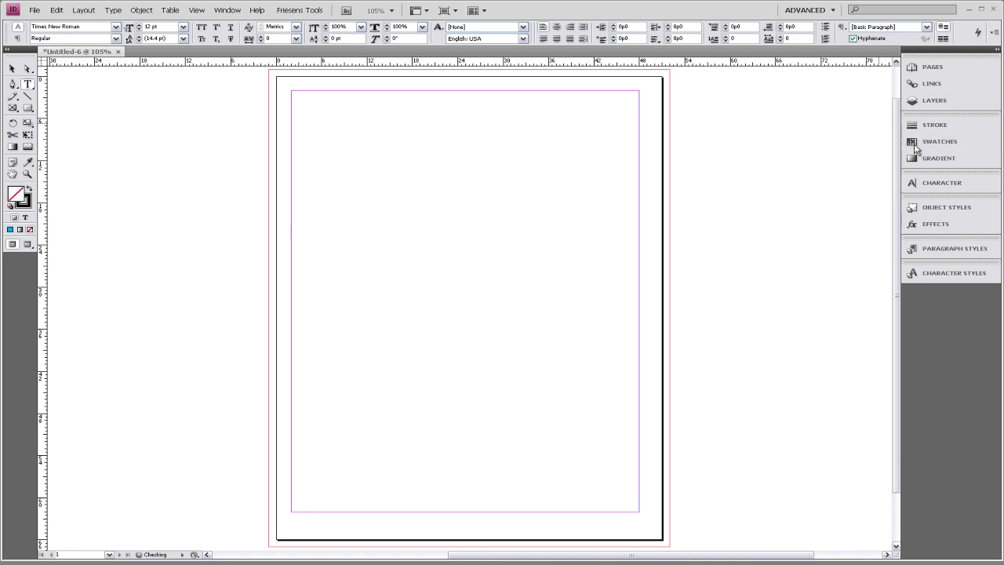
- Uncheck Ligatures in the Character panel's flyout menu
left_click(933, 185)
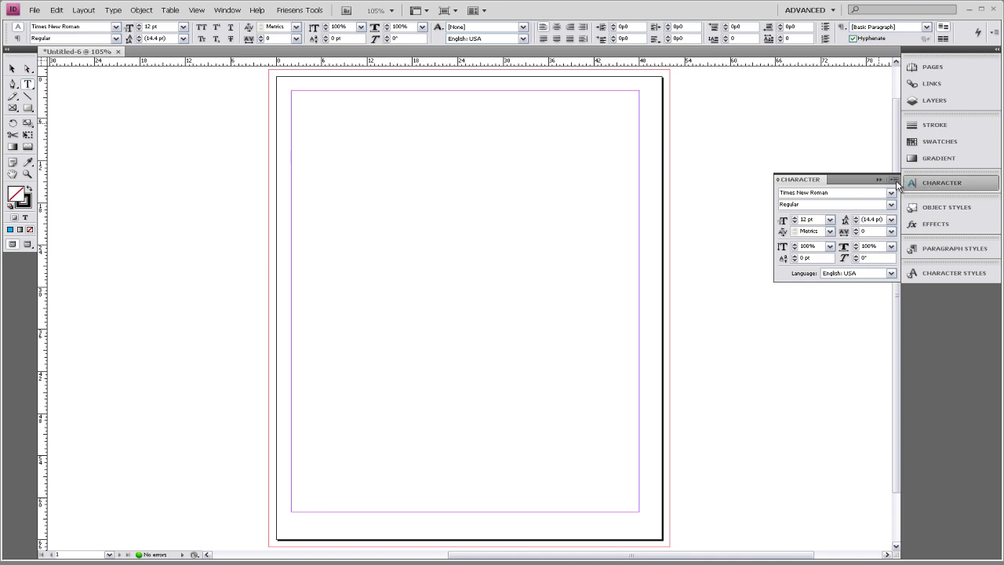
left_click(894, 182)
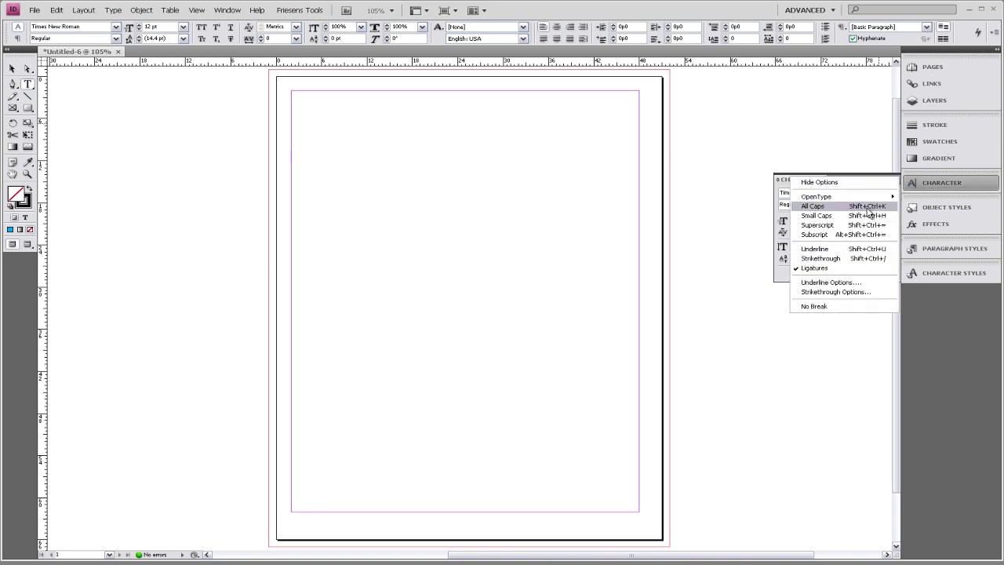
left_click(815, 269)
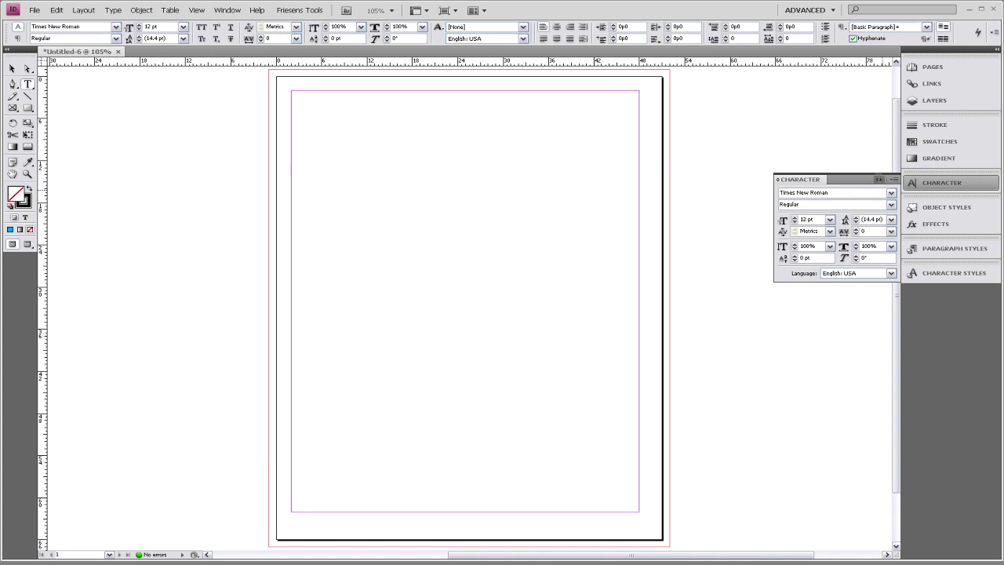
left_click(879, 179)
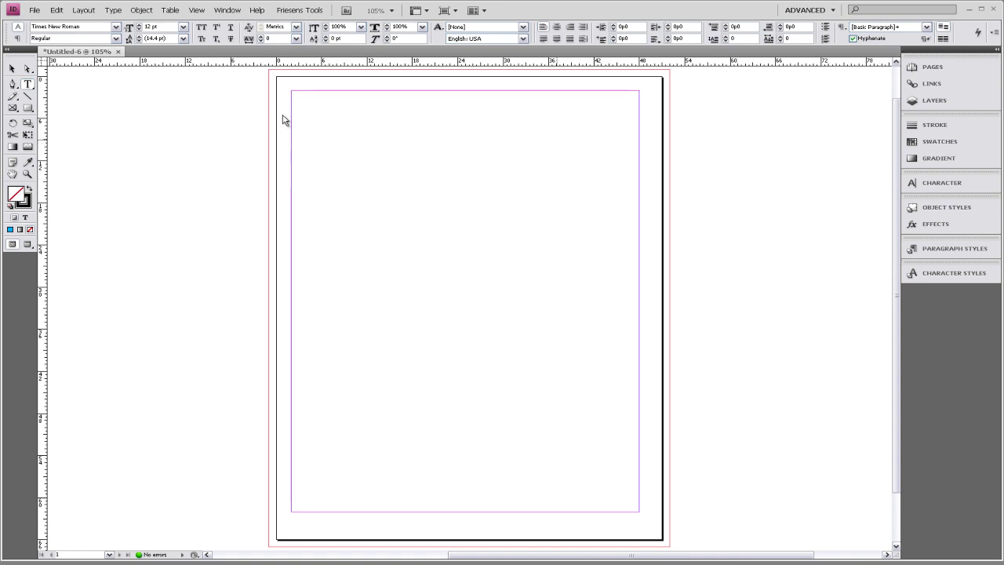
- Use Save As to go to the School Yearbook > Templates folder
left_click(35, 11)
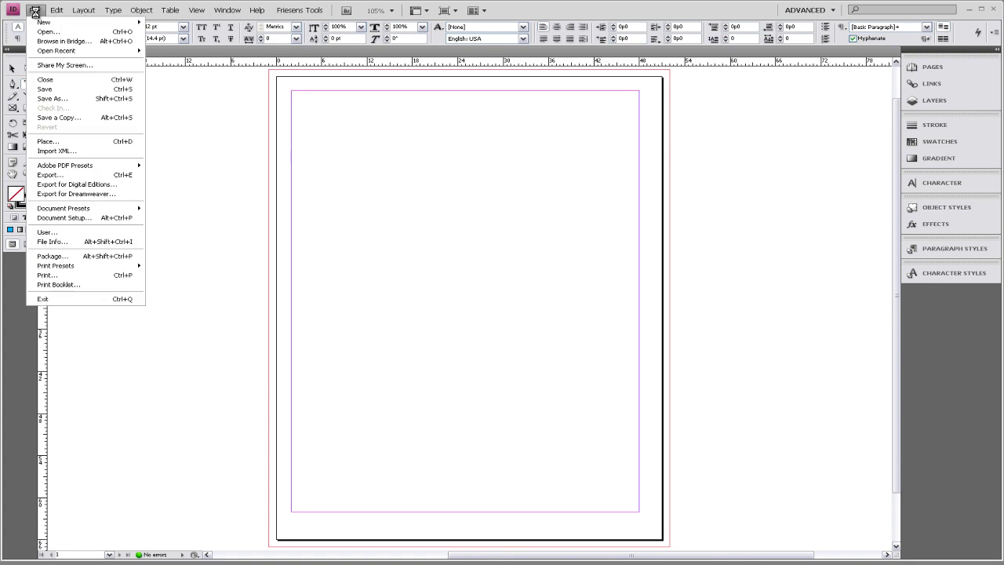
left_click(53, 101)
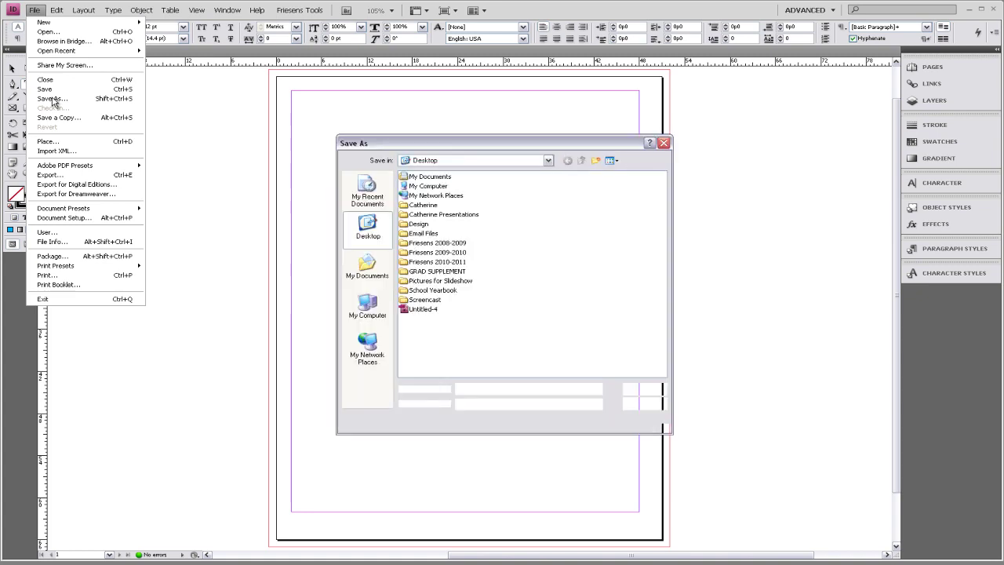
double_click(424, 290)
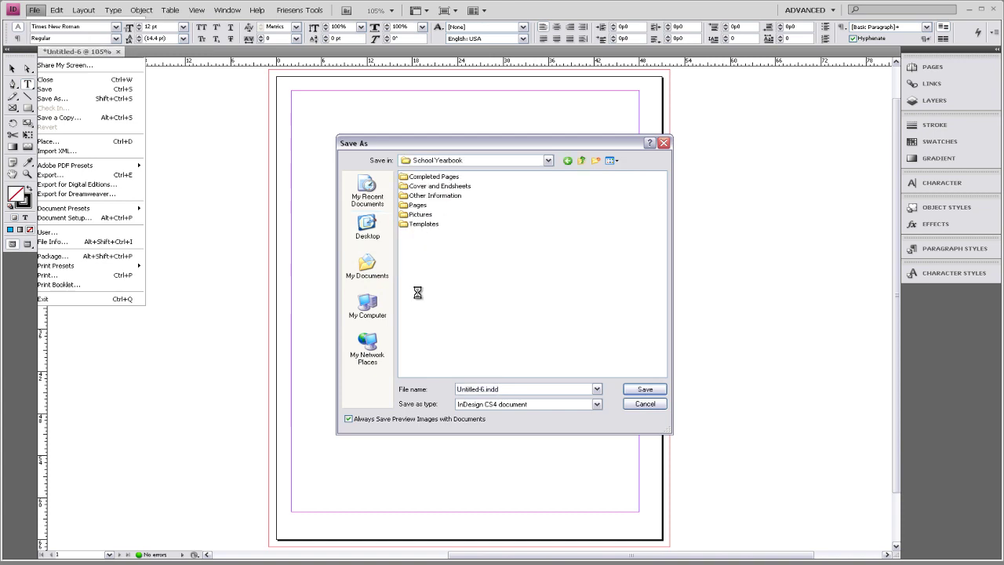
double_click(423, 225)
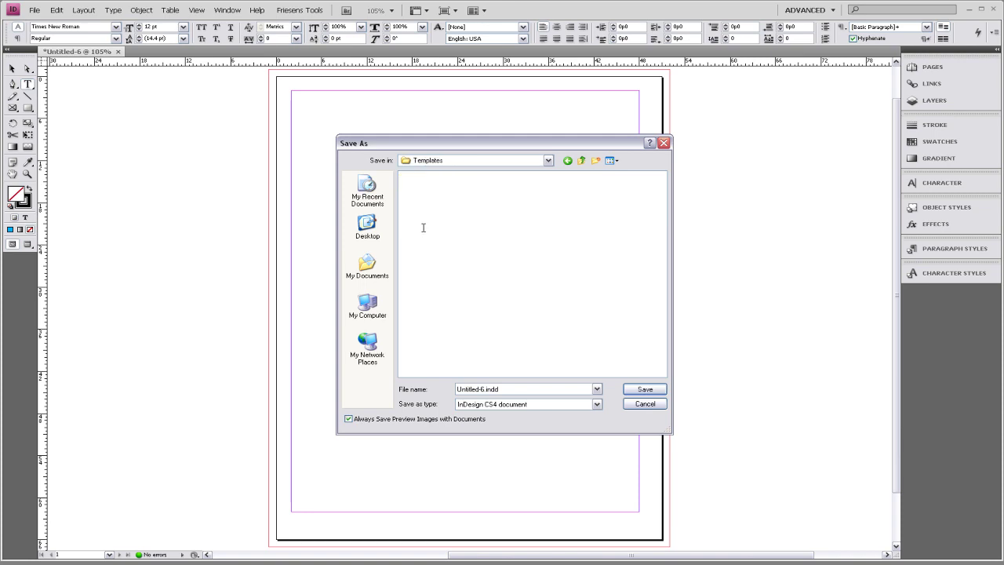
- Save the file as 'One Page Template' in InDesign CS4 template format
double_click(485, 392)
left_click_drag(486, 392, 456, 391)
type("One")
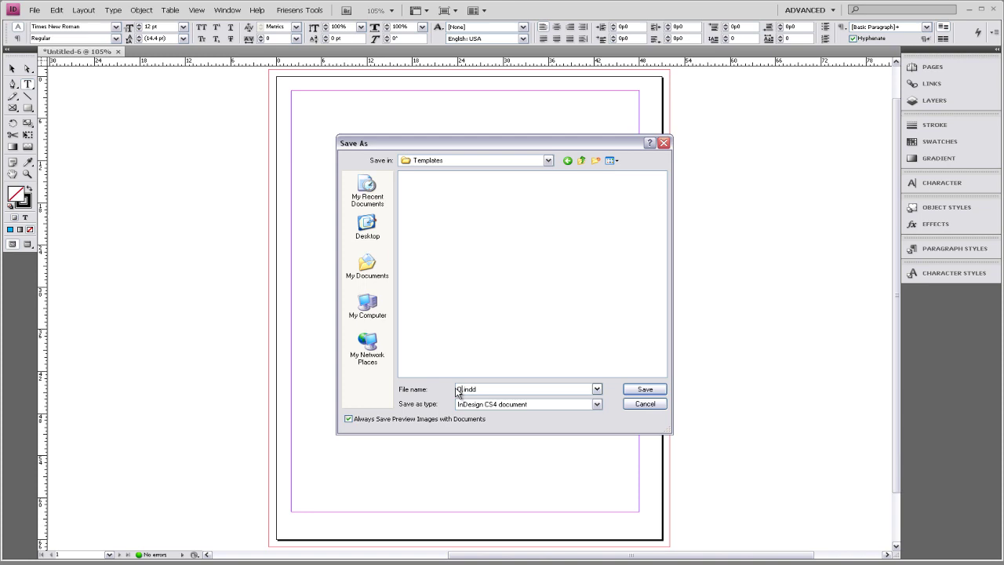
type(" Page Temp")
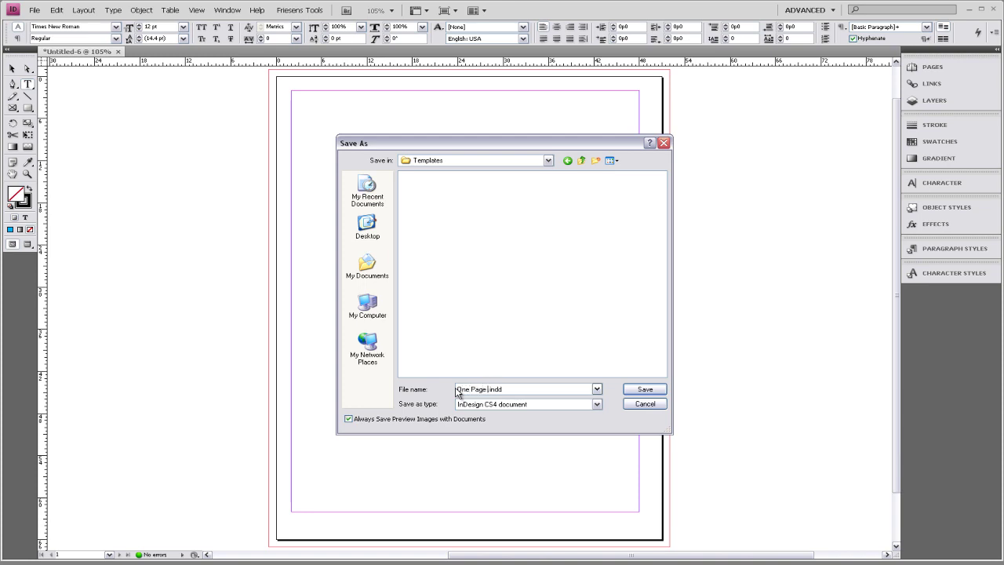
type("late")
left_click(559, 406)
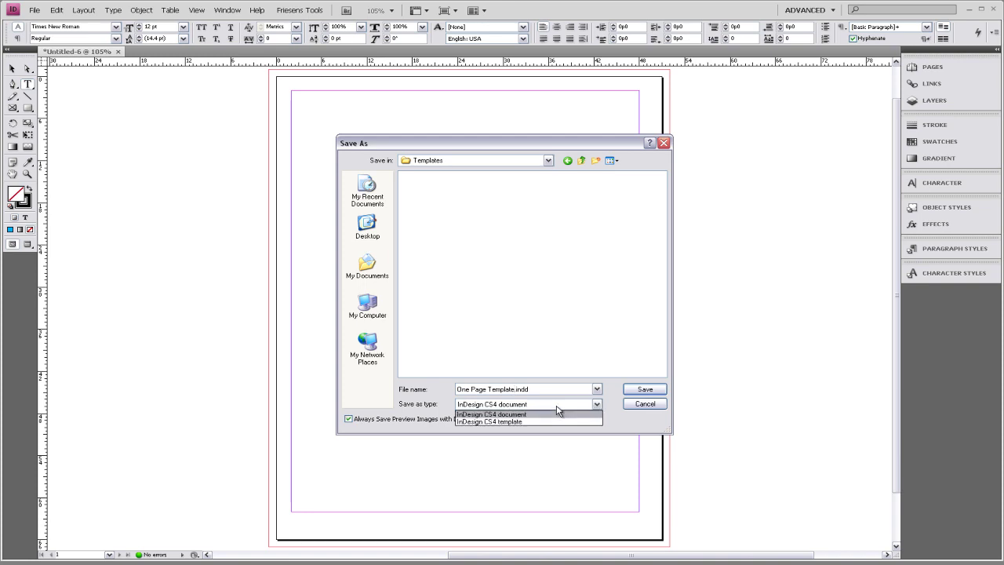
left_click(551, 422)
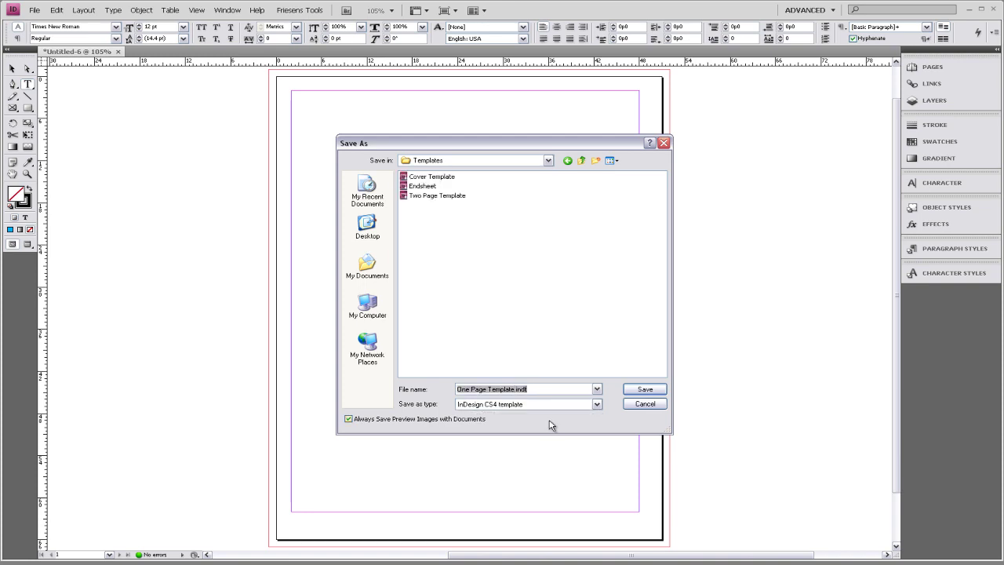
left_click(628, 392)
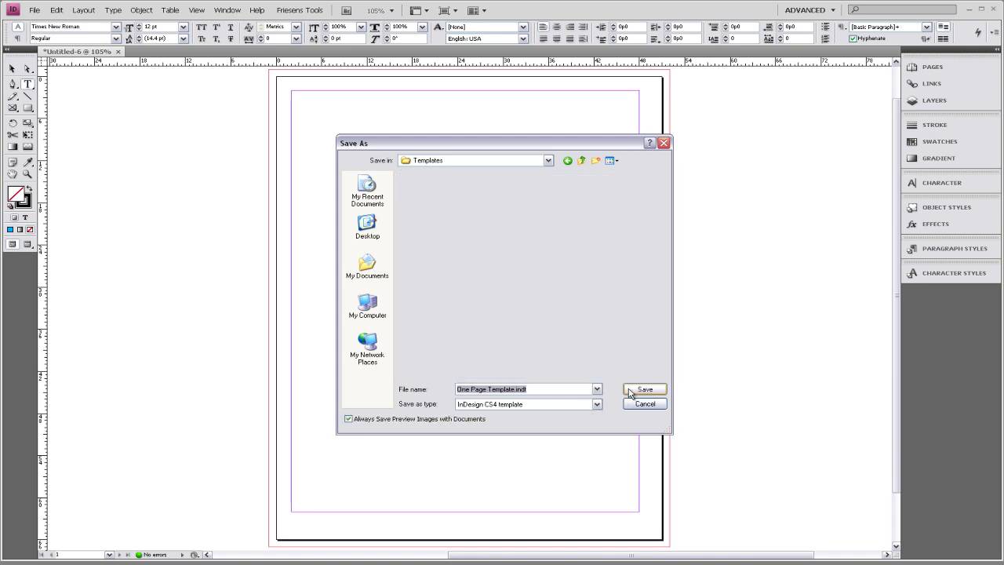